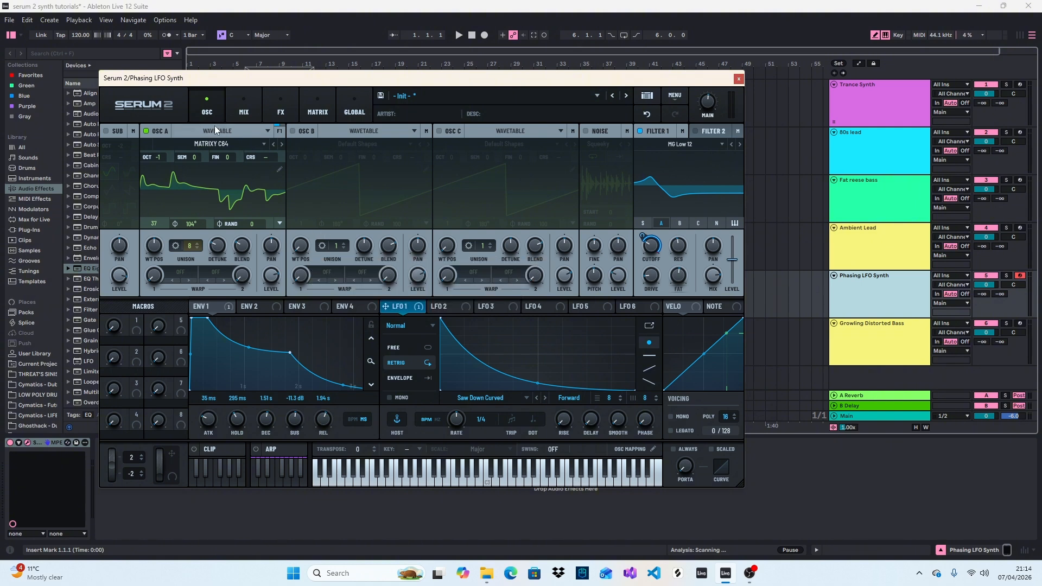
# - Review the oscillator types available for oscillator A and browse its wavetable categories, including the Analog list
pyautogui.moveTo(479, 83); pyautogui.dragTo(516, 82)
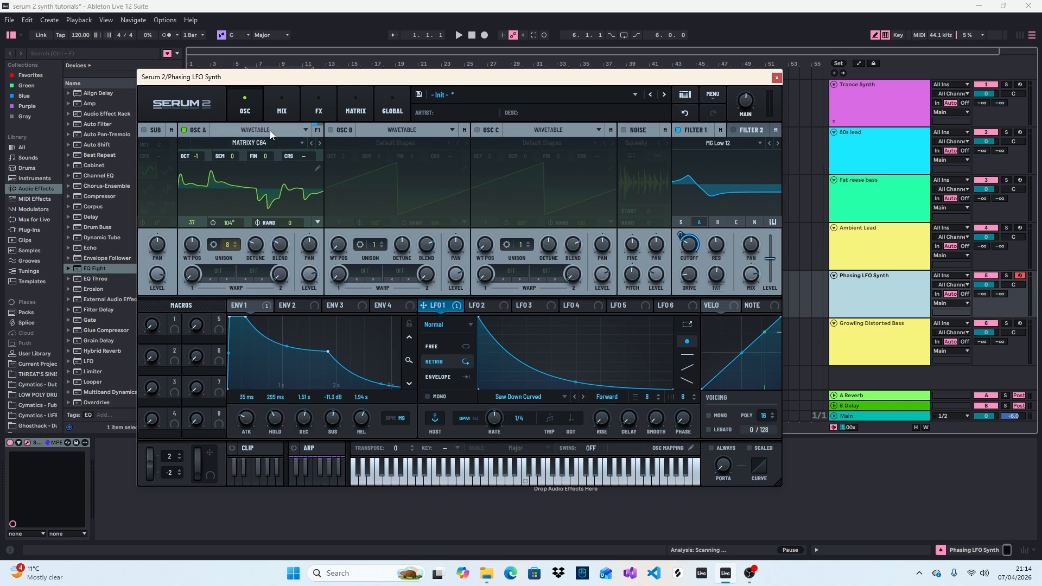
pyautogui.click(307, 130)
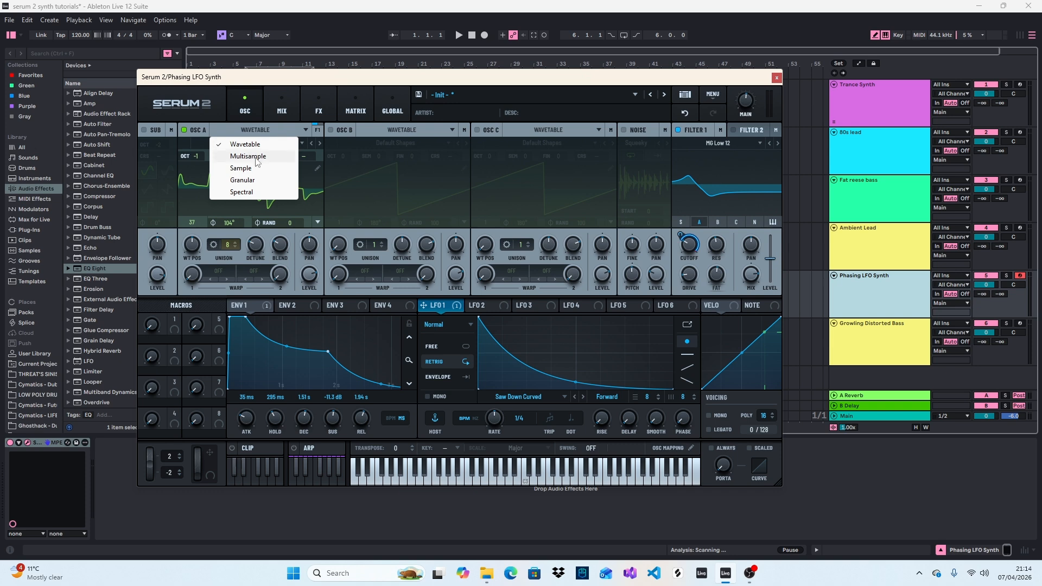
pyautogui.click(277, 129)
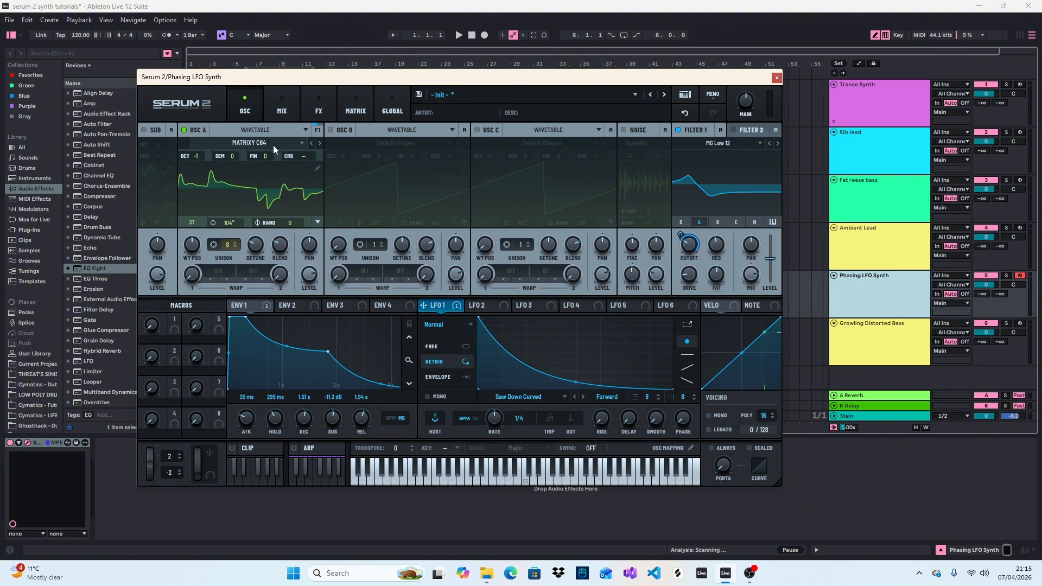
pyautogui.click(302, 143)
pyautogui.moveTo(241, 160)
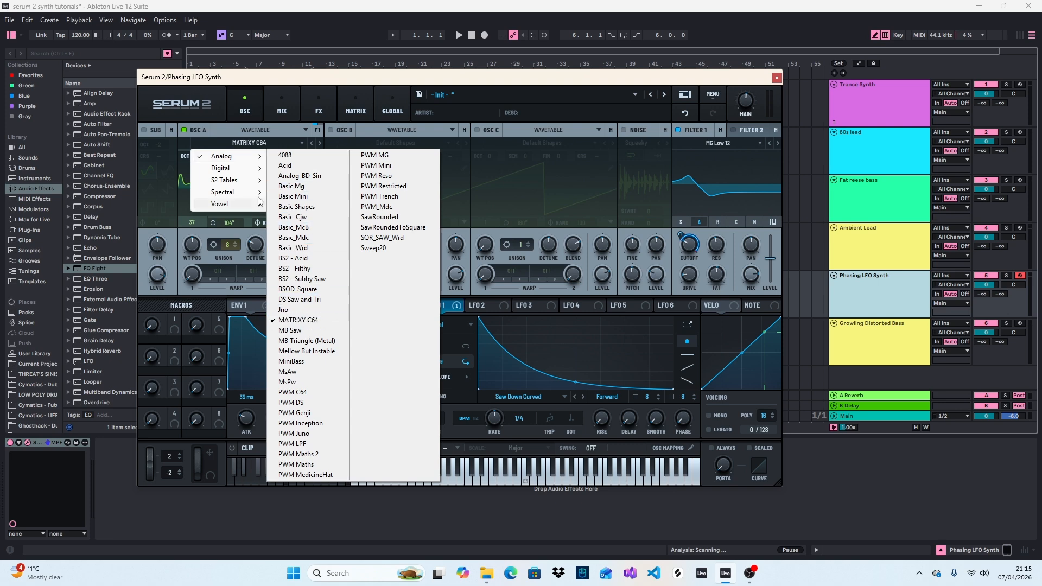
pyautogui.click(342, 144)
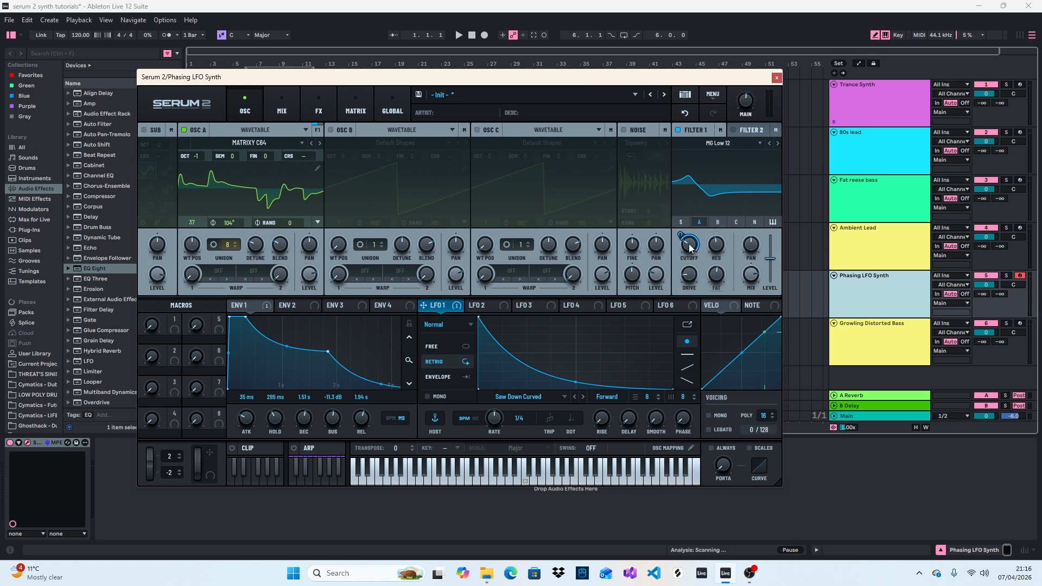
# - Compare the curves of Envelope 2 and Envelope 1 and check which Filter 1 control Envelope 1 modulates
pyautogui.moveTo(690, 248)
pyautogui.moveTo(690, 276)
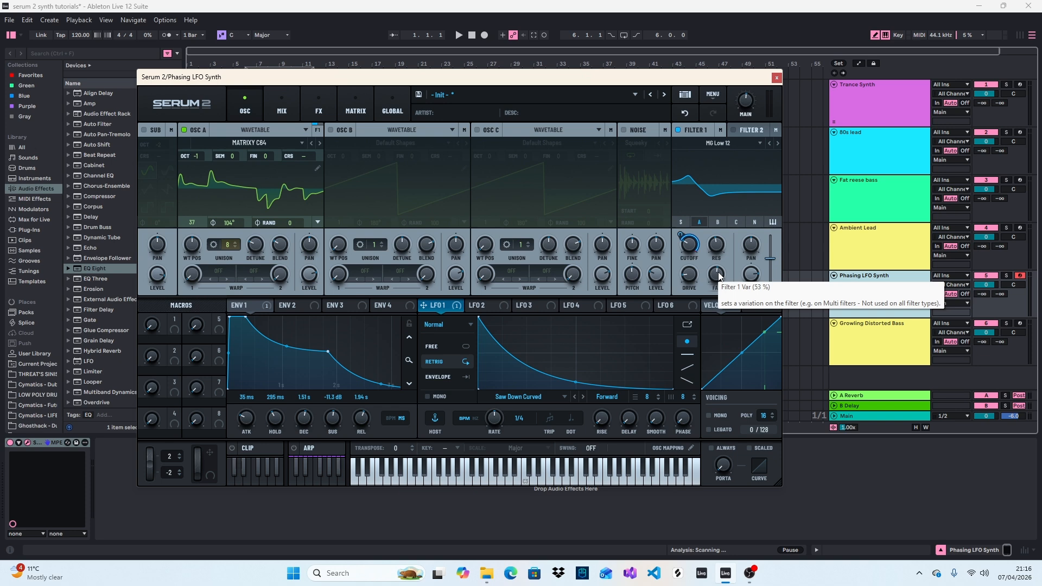
pyautogui.moveTo(688, 243)
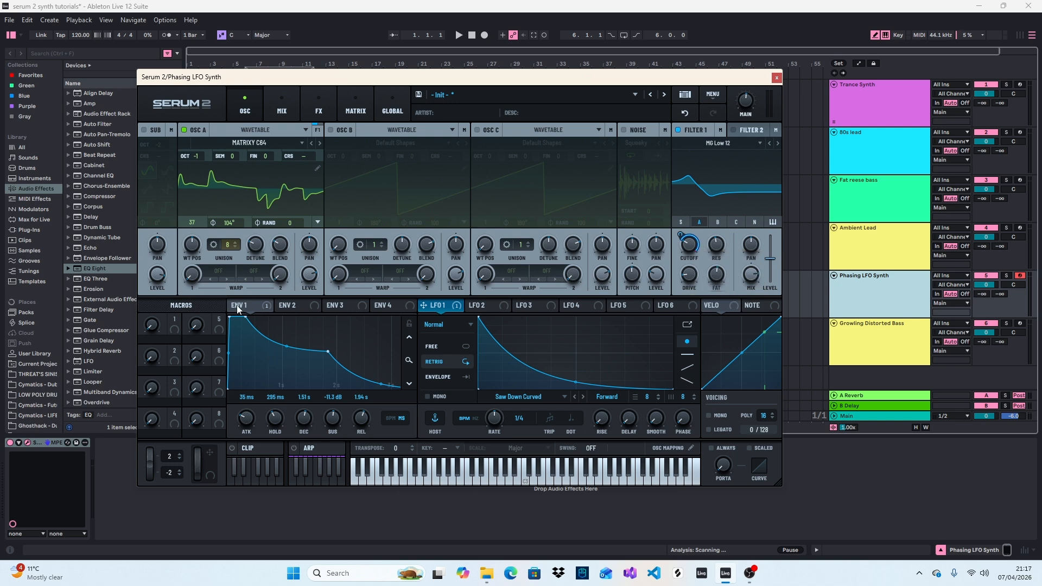
pyautogui.click(293, 307)
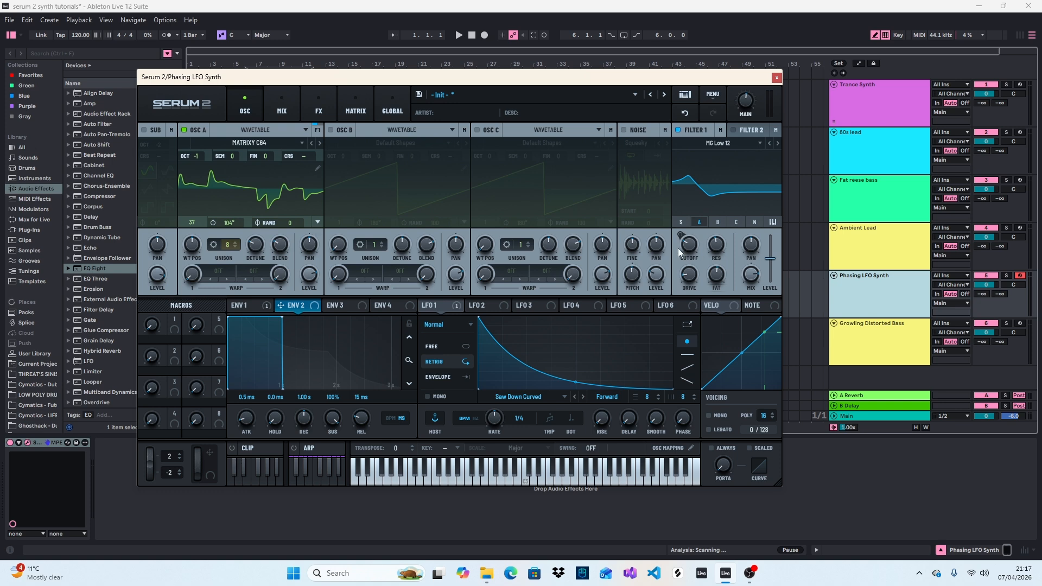
pyautogui.click(242, 308)
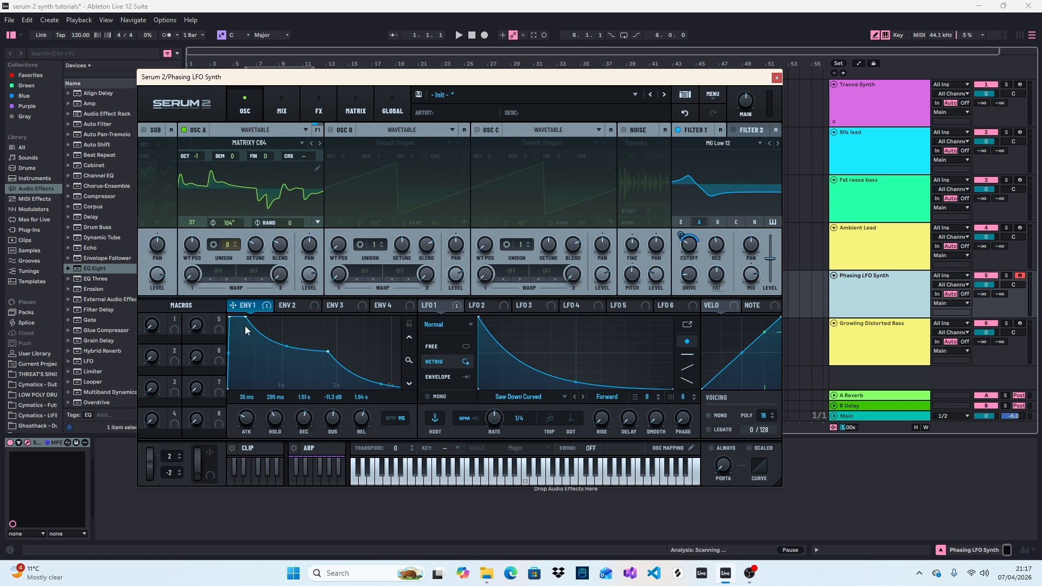
pyautogui.press('a')
pyautogui.moveTo(361, 418); pyautogui.dragTo(362, 423)
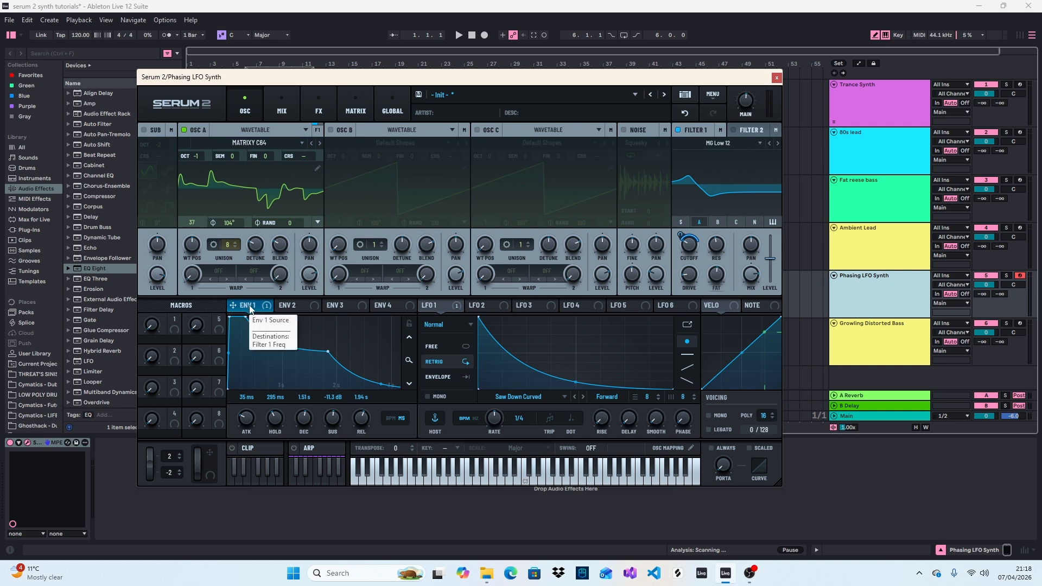
pyautogui.moveTo(250, 310)
pyautogui.mouseDown()
pyautogui.moveTo(388, 279)
pyautogui.moveTo(690, 244)
pyautogui.moveTo(248, 307)
pyautogui.mouseUp()
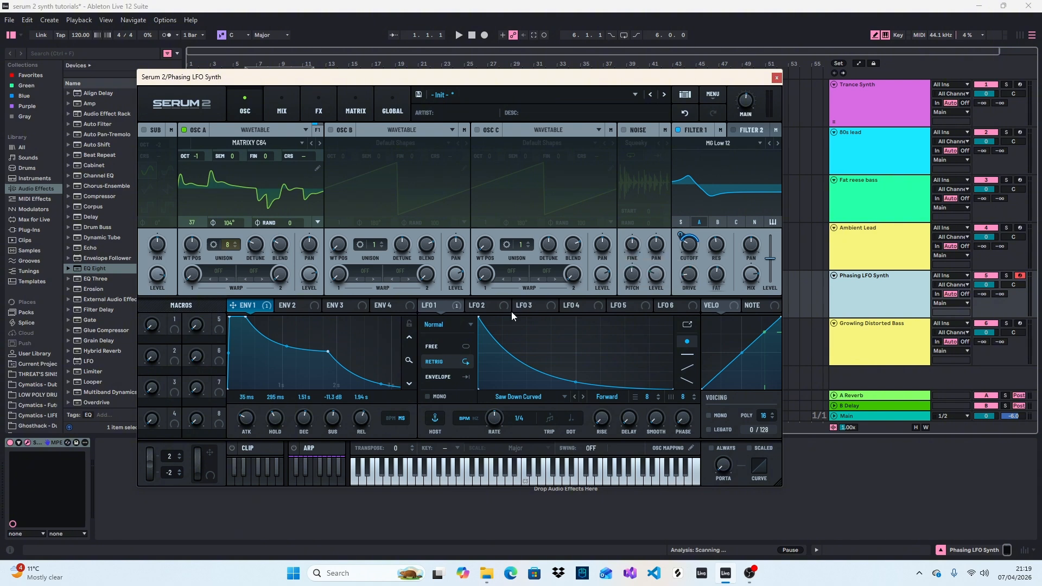
# - Bring up LFO 1, cycle through preset shapes such as Flat 50 and Saw Down, and return to Saw Down Curved
pyautogui.click(438, 307)
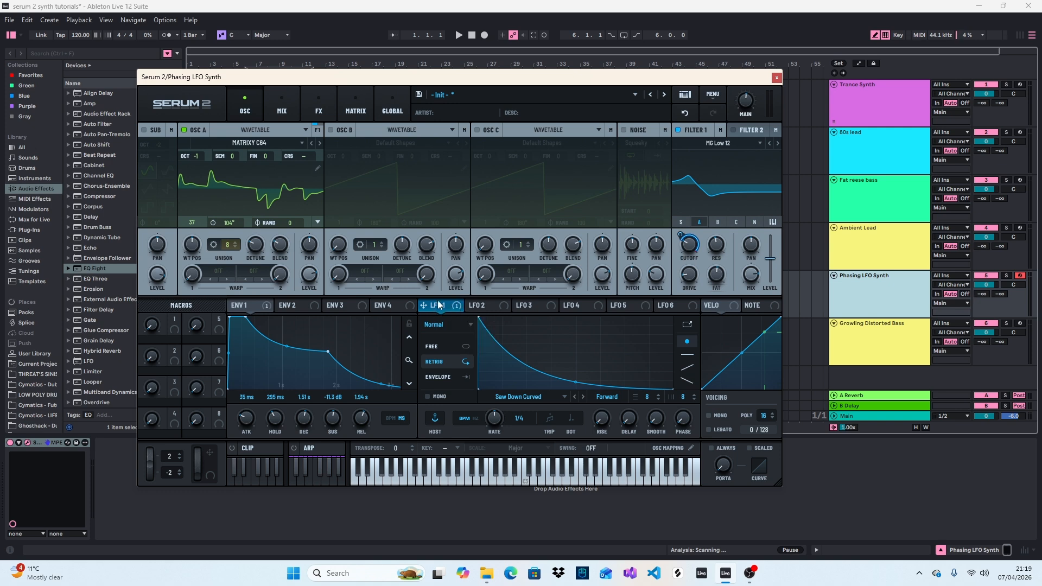
pyautogui.moveTo(438, 308)
pyautogui.mouseDown()
pyautogui.moveTo(665, 249)
pyautogui.moveTo(458, 311)
pyautogui.mouseUp()
pyautogui.click(575, 398)
pyautogui.click(584, 398)
pyautogui.click(574, 397)
pyautogui.click(573, 397)
pyautogui.click(574, 396)
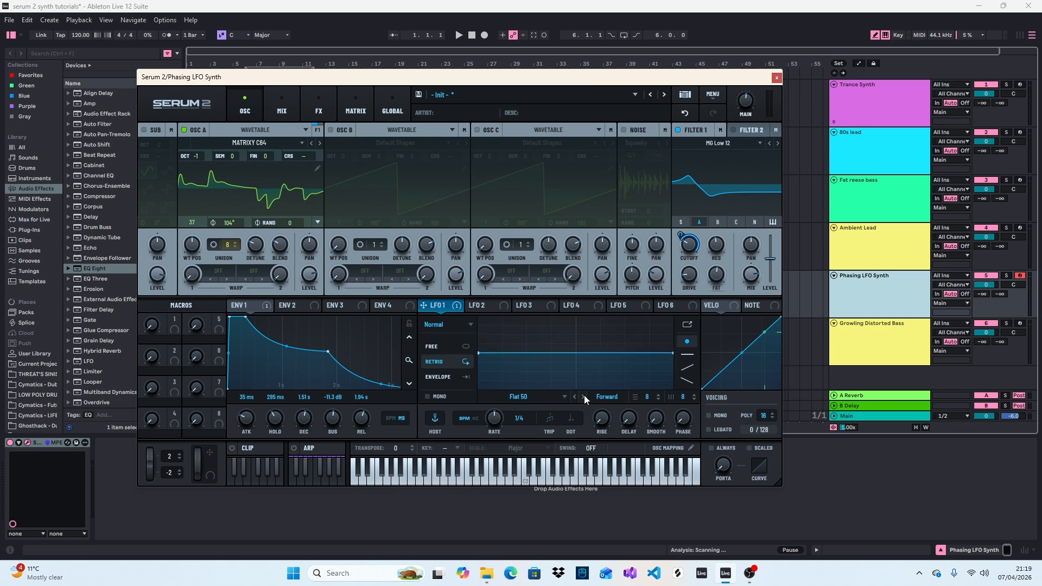
pyautogui.click(584, 397)
pyautogui.click(584, 397)
pyautogui.click(584, 397)
pyautogui.click(585, 397)
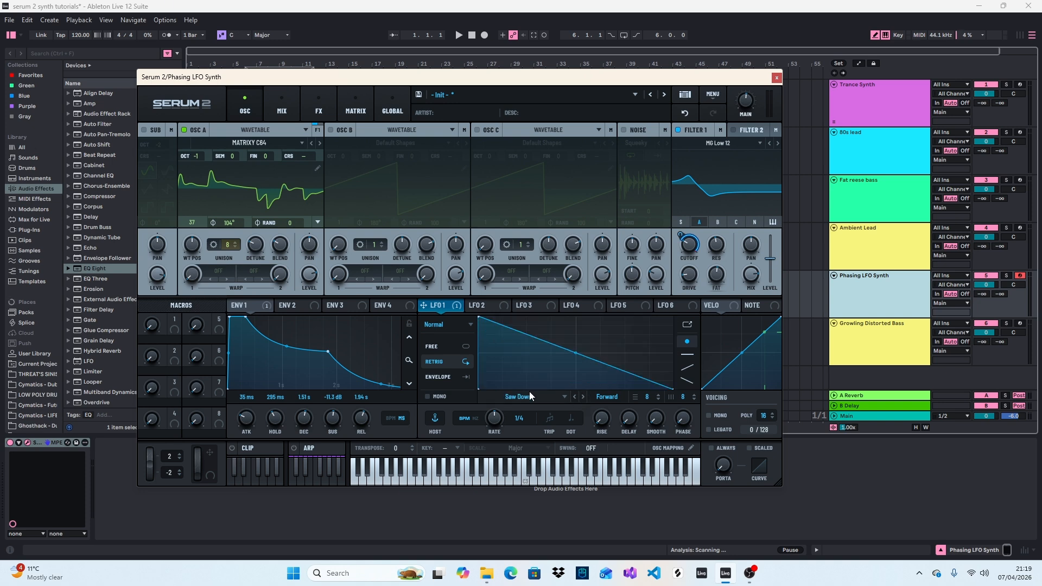
pyautogui.click(574, 397)
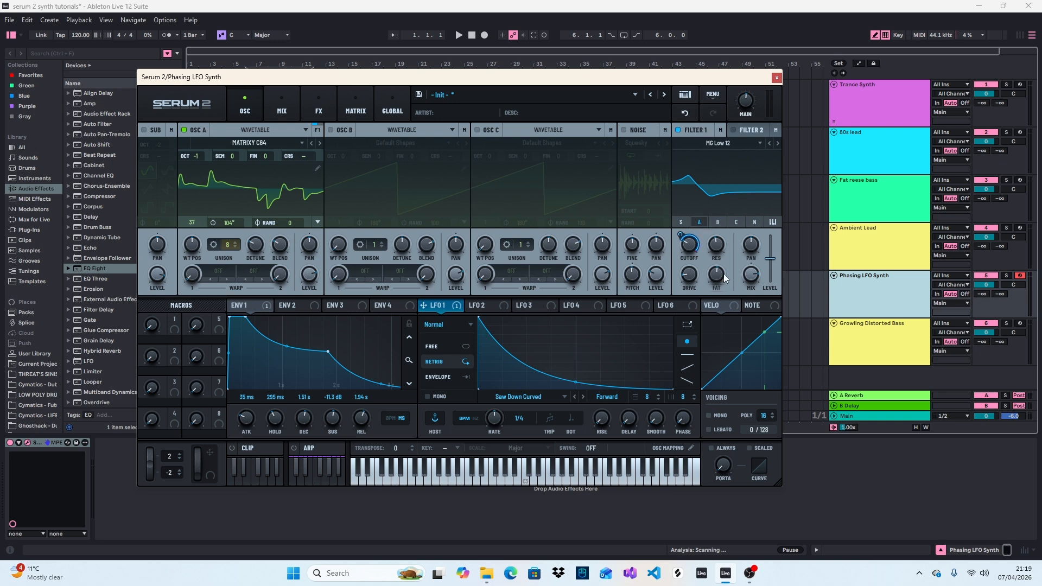
# - Look at the settings of Filter 2 and return to those of Filter 1
pyautogui.moveTo(689, 237)
pyautogui.click(753, 130)
pyautogui.click(703, 130)
# - Show the effects rack and view the list of effects that can be added to it
pyautogui.click(326, 108)
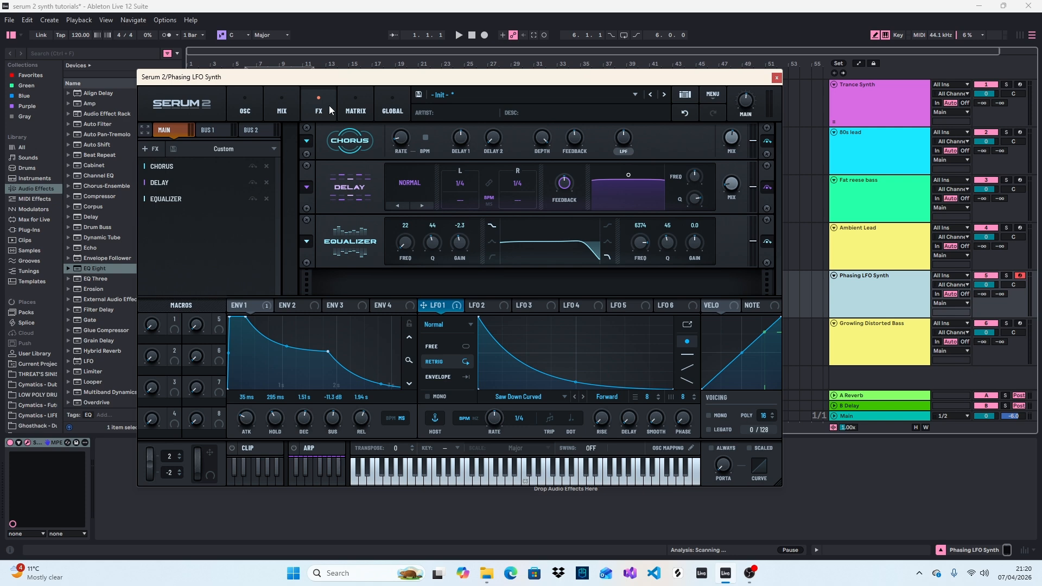
pyautogui.click(154, 148)
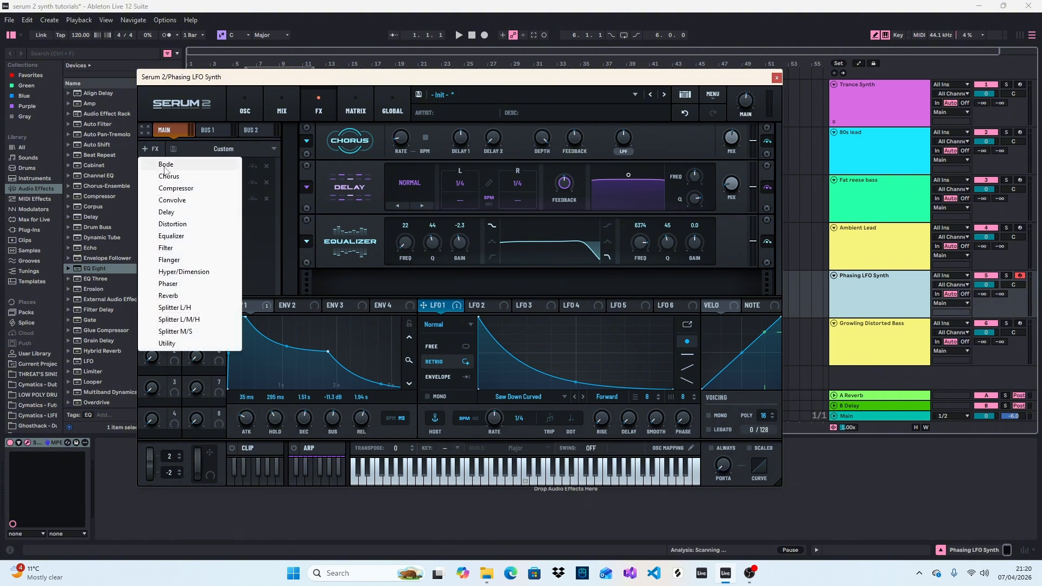
pyautogui.click(154, 149)
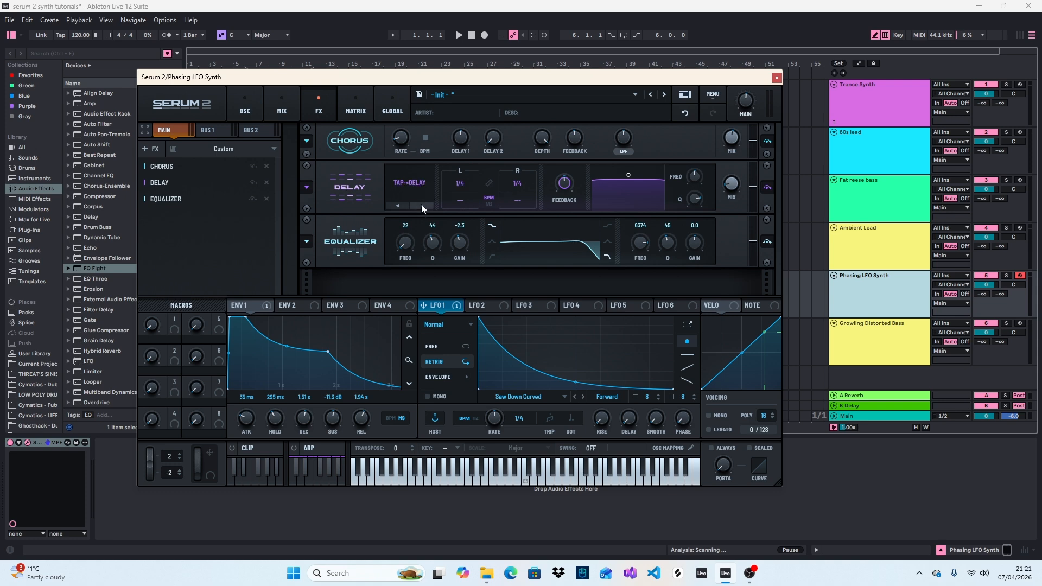
# - Cycle the delay effect's mode back to Normal and inspect the equalizer's low and high bands
pyautogui.click(422, 206)
pyautogui.moveTo(566, 188)
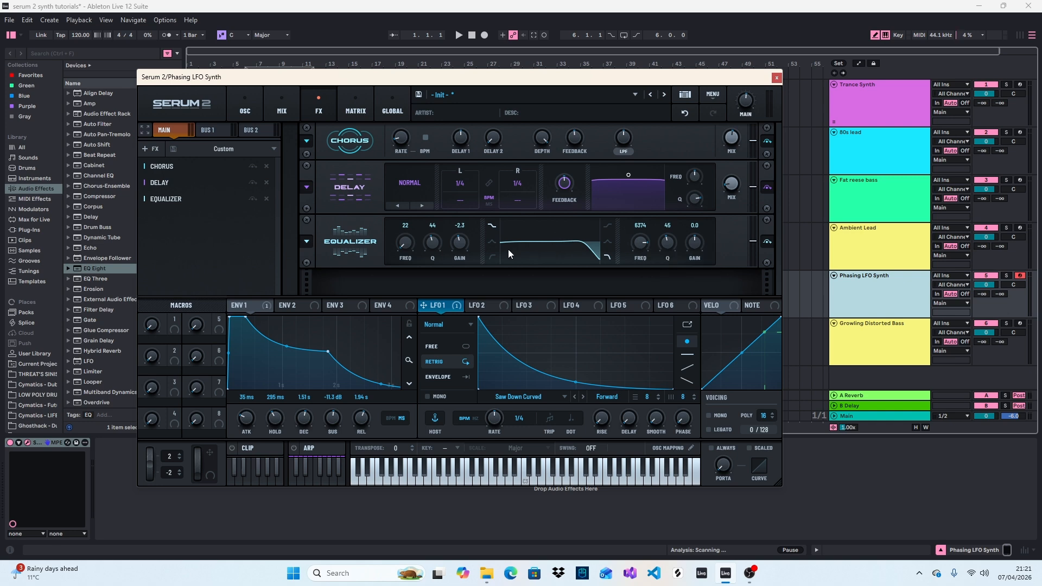
pyautogui.click(493, 259)
pyautogui.moveTo(634, 240); pyautogui.dragTo(632, 238)
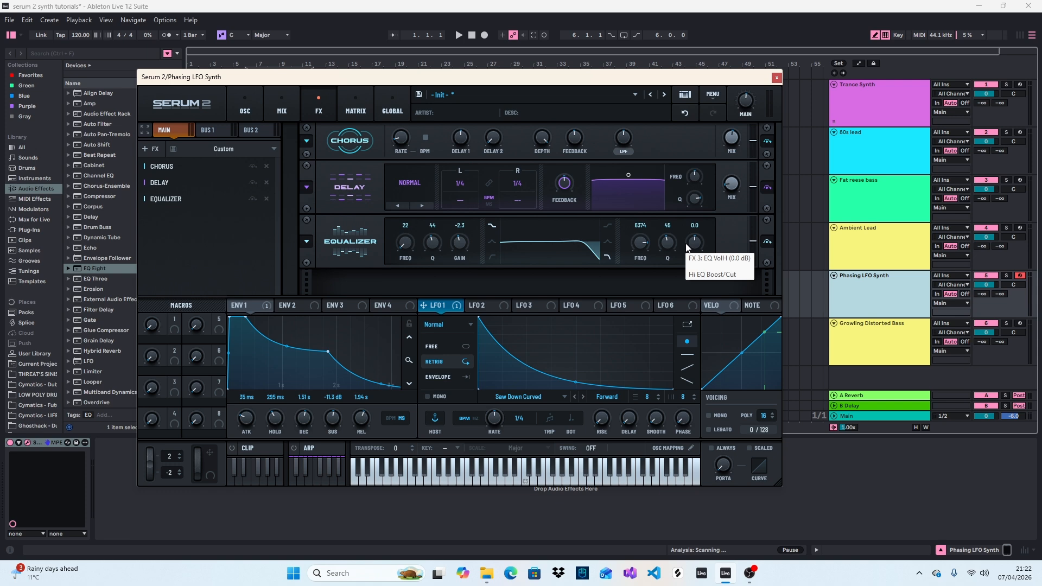
# - Return to the oscillator view and toggle oscillator B's routing into Filter 1 on and off
pyautogui.click(252, 98)
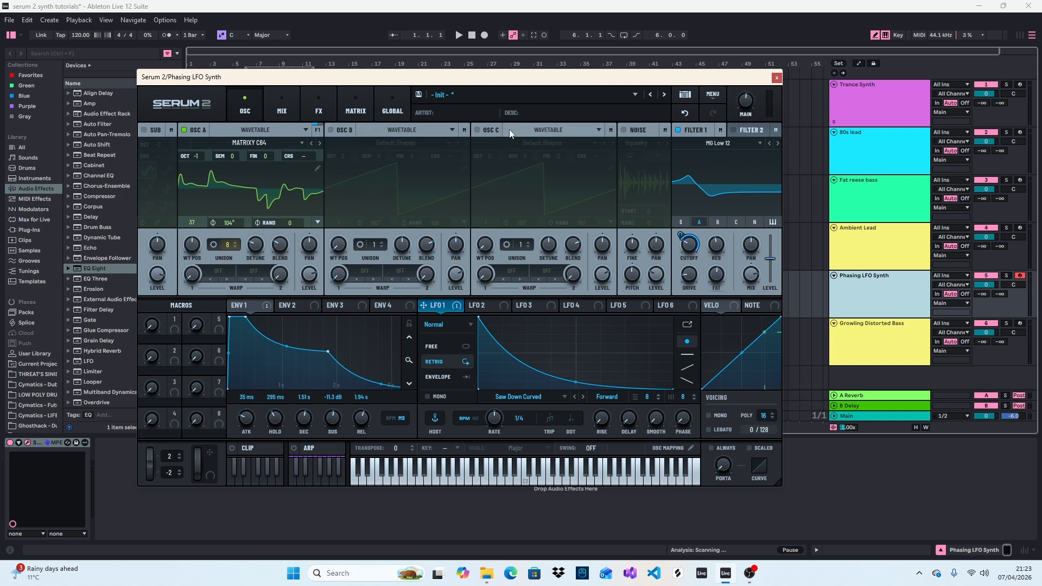
pyautogui.click(717, 220)
pyautogui.click(718, 222)
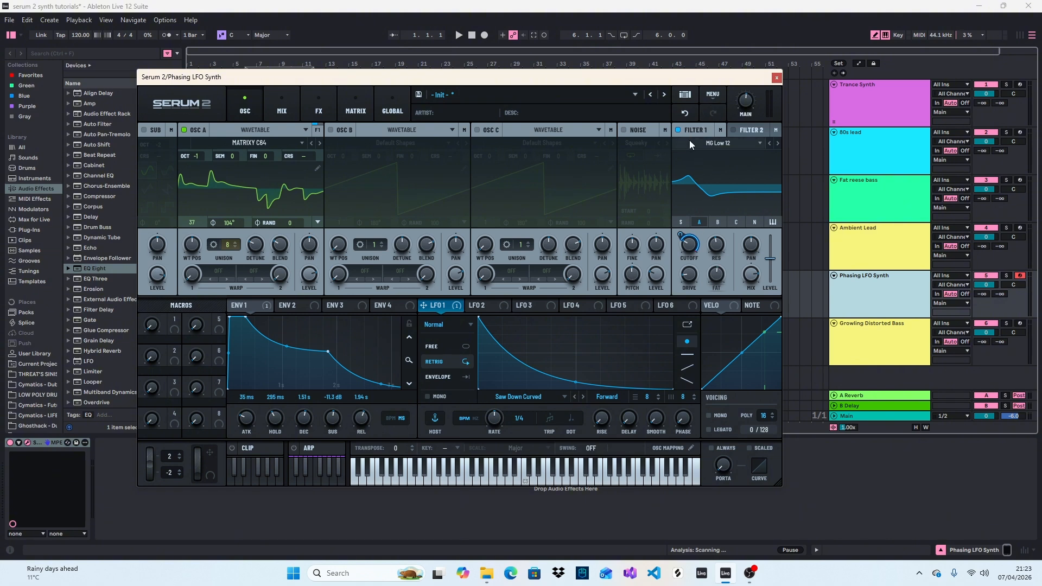
# - Check Filter 2's routing and settings once more, ending on Filter 1
pyautogui.click(753, 129)
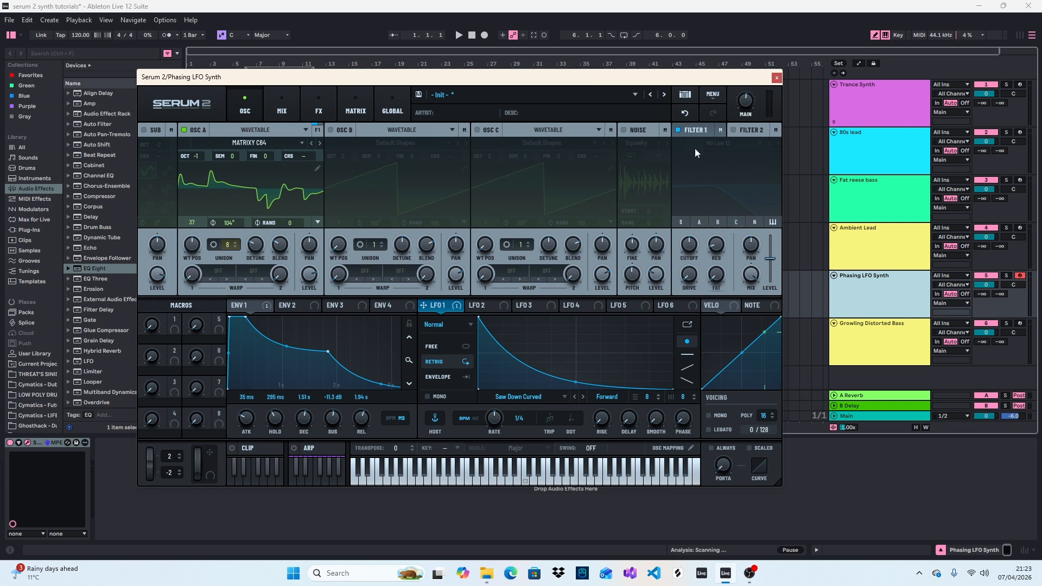
pyautogui.click(733, 130)
pyautogui.click(734, 130)
pyautogui.click(698, 131)
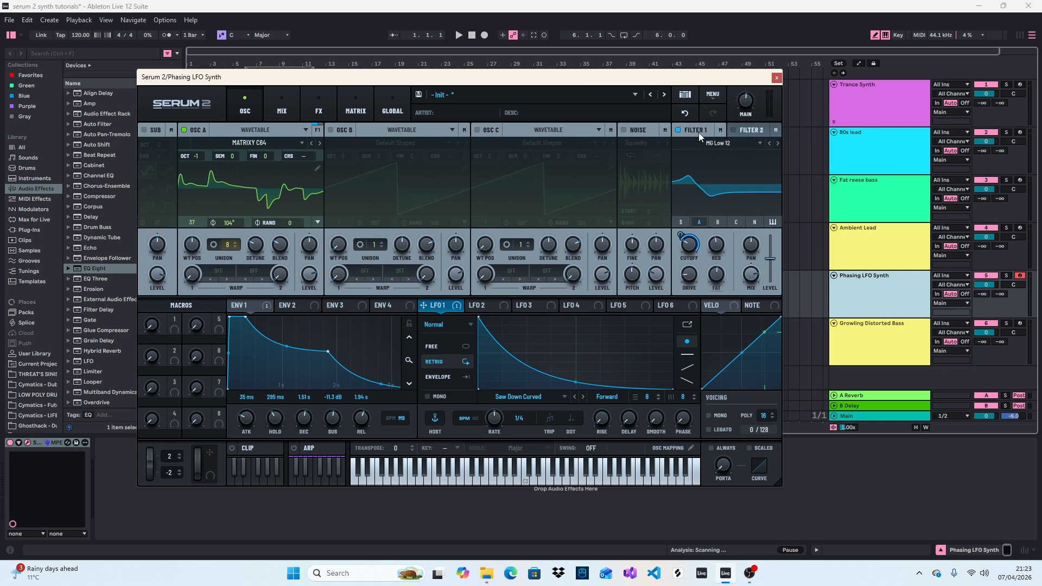